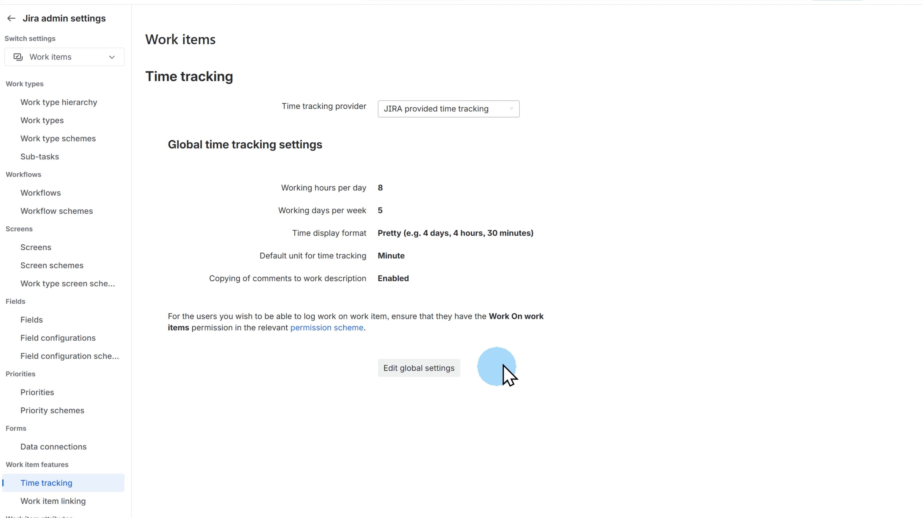
# Set the time tracking provider to Worklogs time tracking provider.
pyautogui.click(482, 119)
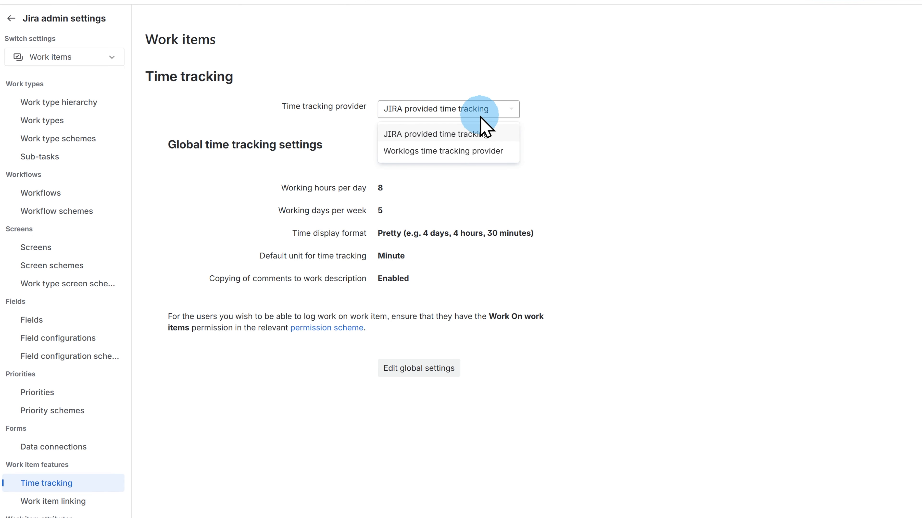
pyautogui.click(464, 157)
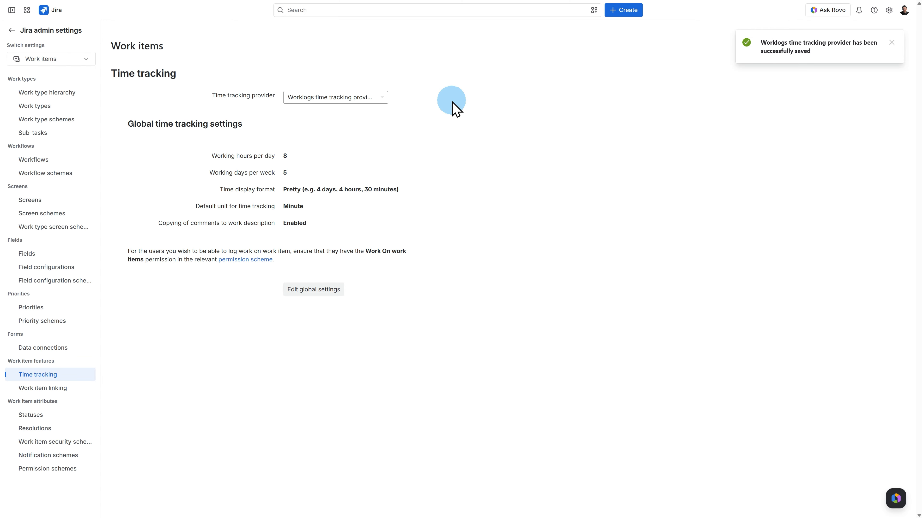
# Switch to the Marketplace apps settings and open the attributes page of the Worklogs settings.
pyautogui.click(74, 59)
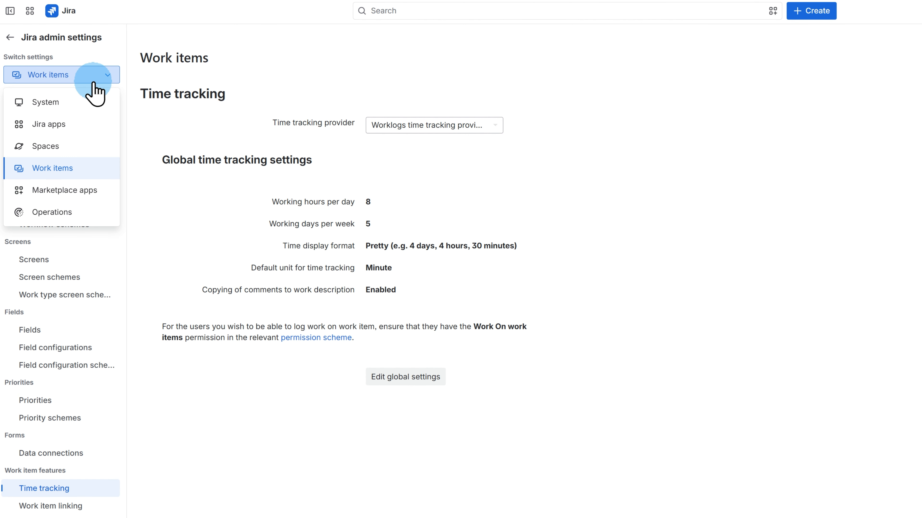
pyautogui.click(70, 196)
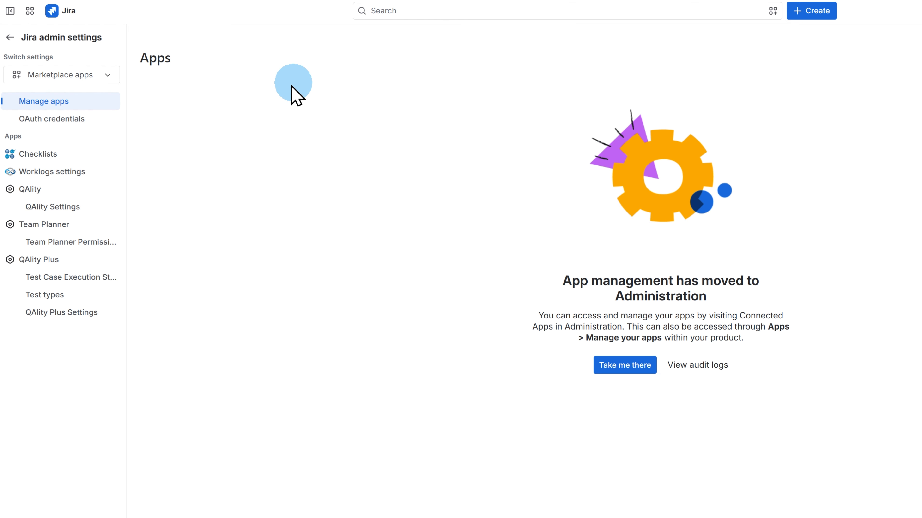
pyautogui.click(77, 174)
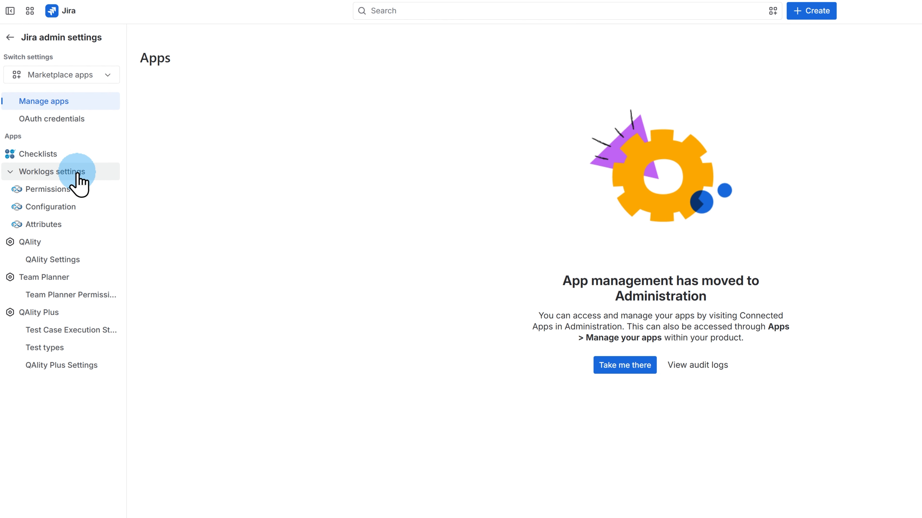
pyautogui.click(51, 225)
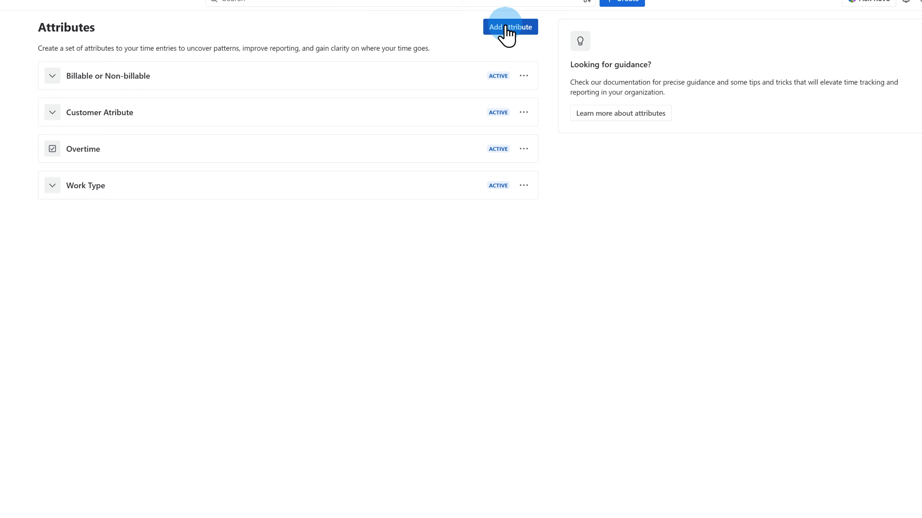
# Start a new Select-type attribute named "Departments" and mark it as a required field.
pyautogui.click(506, 26)
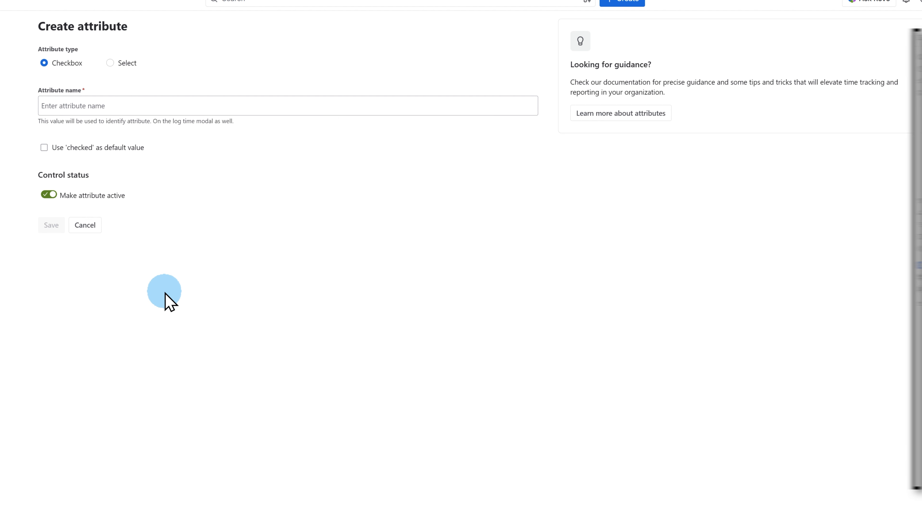
pyautogui.click(110, 63)
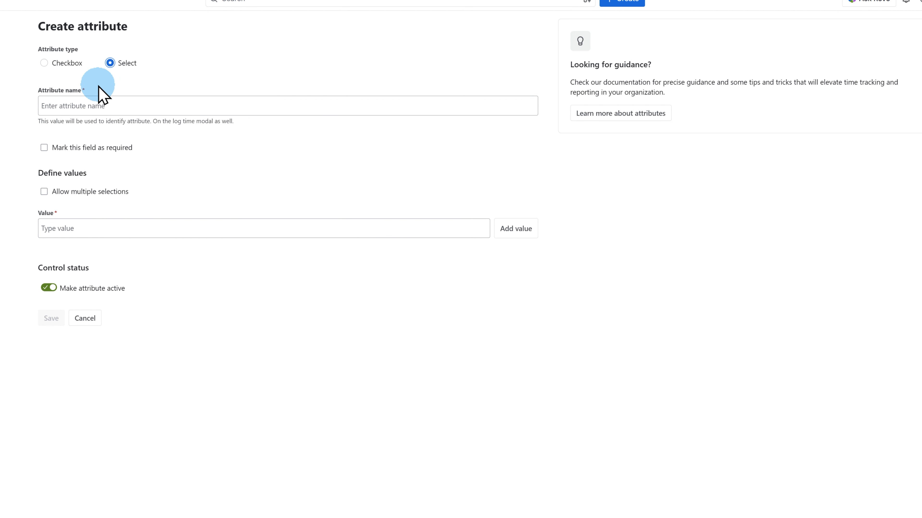
pyautogui.click(73, 106)
pyautogui.write('Departments')
pyautogui.click(155, 77)
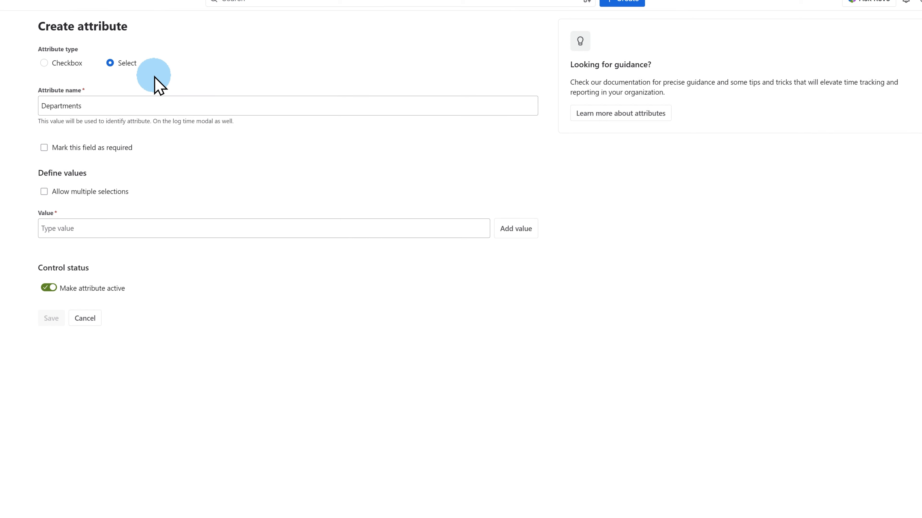
pyautogui.click(44, 147)
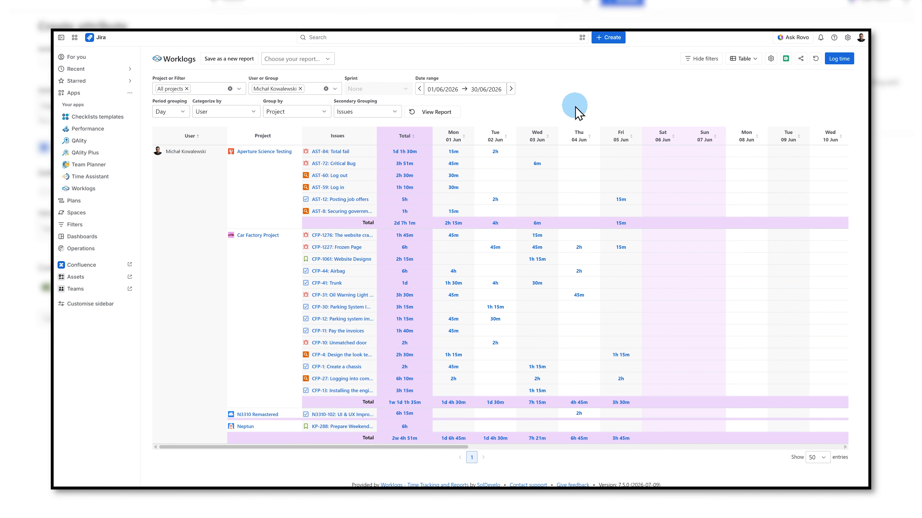
# Log 1h on issue AST-84 for 03/06/2026 in the Worklogs report with Engineering as the department.
pyautogui.click(553, 150)
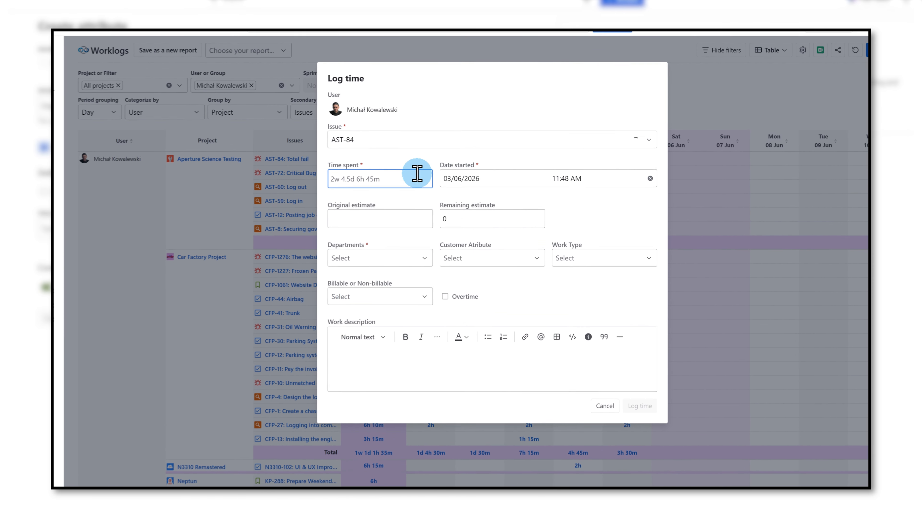
pyautogui.click(384, 168)
pyautogui.write('1h')
pyautogui.click(561, 254)
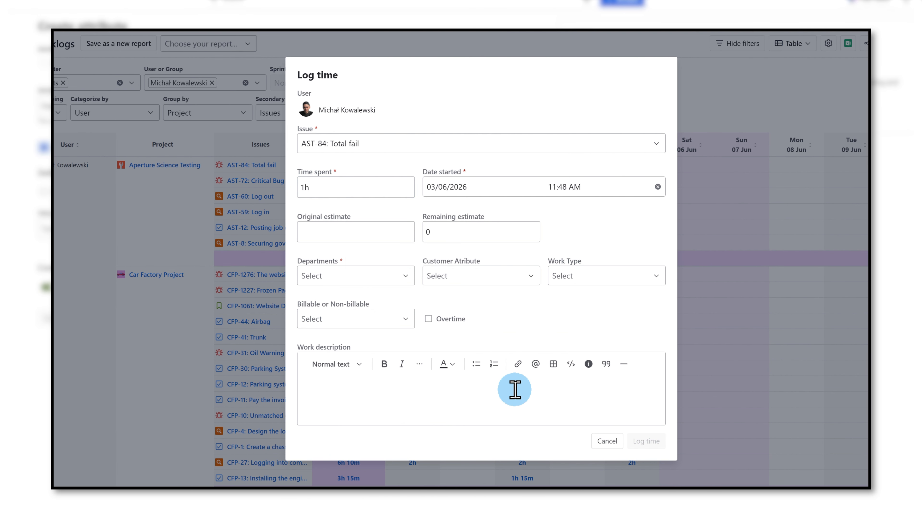
pyautogui.click(325, 278)
pyautogui.click(324, 320)
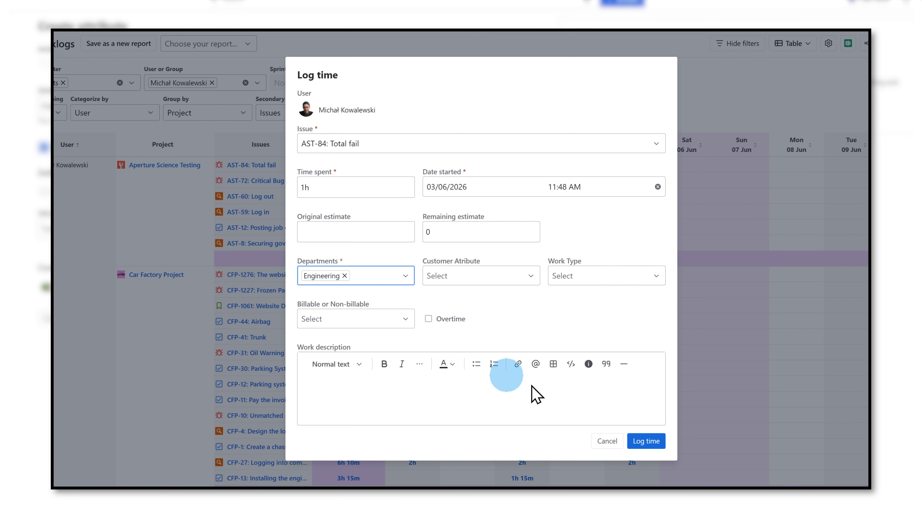
pyautogui.click(637, 445)
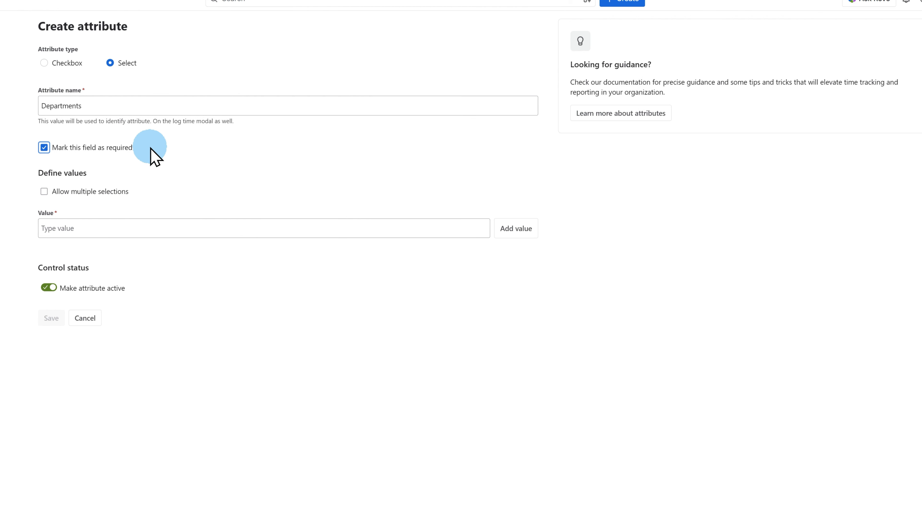
# Allow multiple selections for the Departments attribute and add the values Engineering, Marketing, Sales, Customer Success and Finance.
pyautogui.click(48, 193)
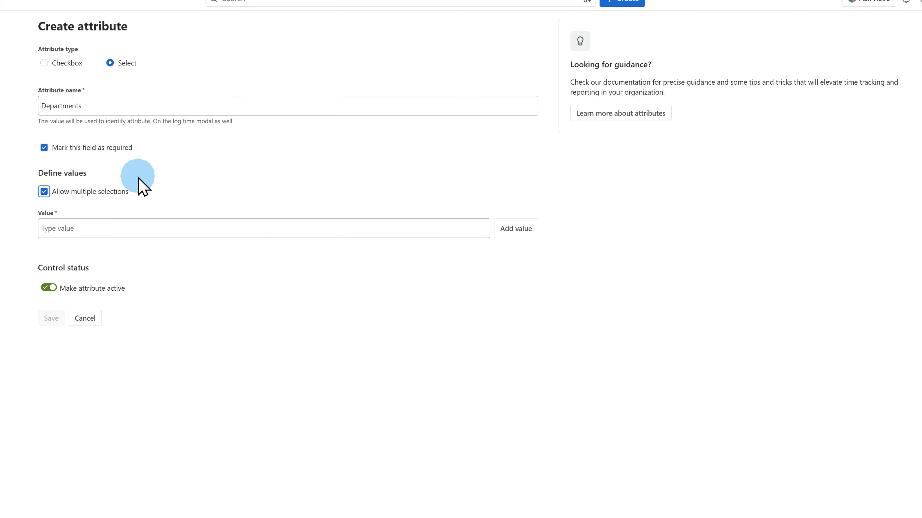
pyautogui.click(78, 225)
pyautogui.write('Engineering')
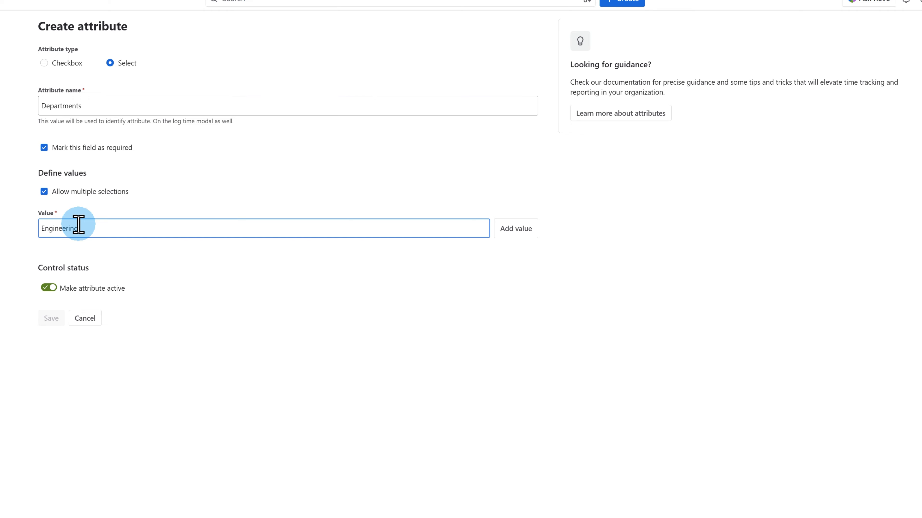
pyautogui.click(513, 235)
pyautogui.write('Marketi')
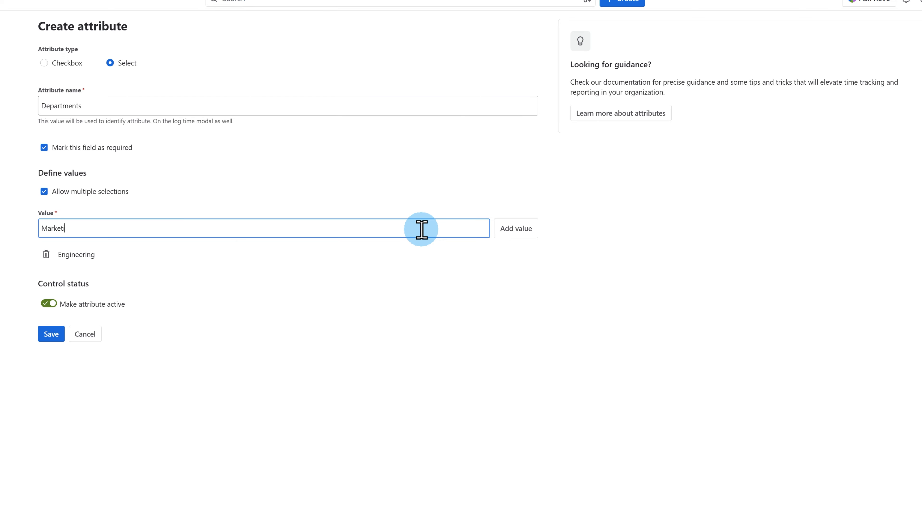
pyautogui.write('ng')
pyautogui.press('Return')
pyautogui.write('Sales')
pyautogui.press('Return')
pyautogui.write('Customer Success')
pyautogui.press('Return')
pyautogui.write('Finance')
pyautogui.press('Return')
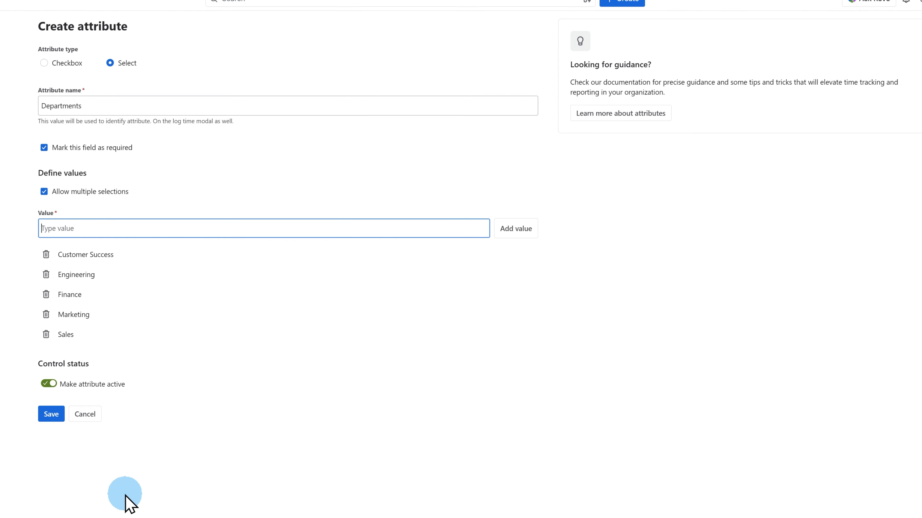
pyautogui.click(124, 494)
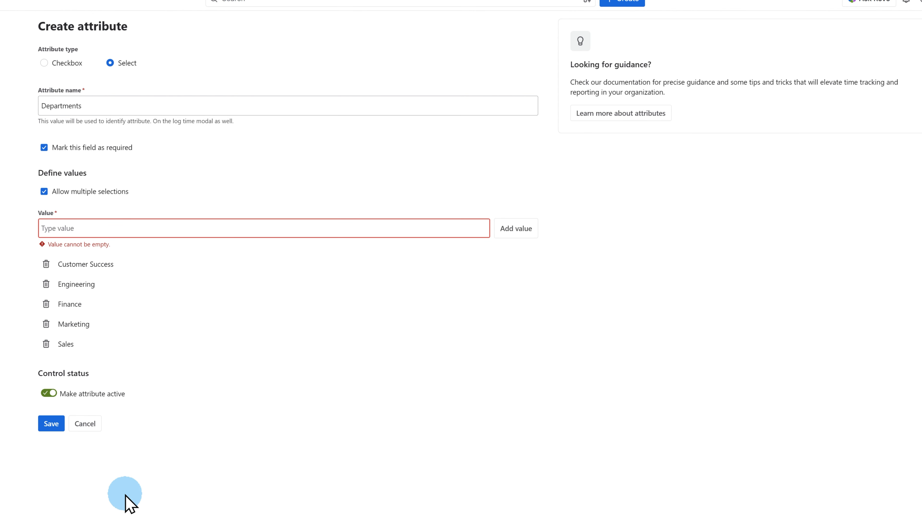
# Save the Departments attribute with its control status set to active.
pyautogui.click(48, 394)
pyautogui.click(48, 394)
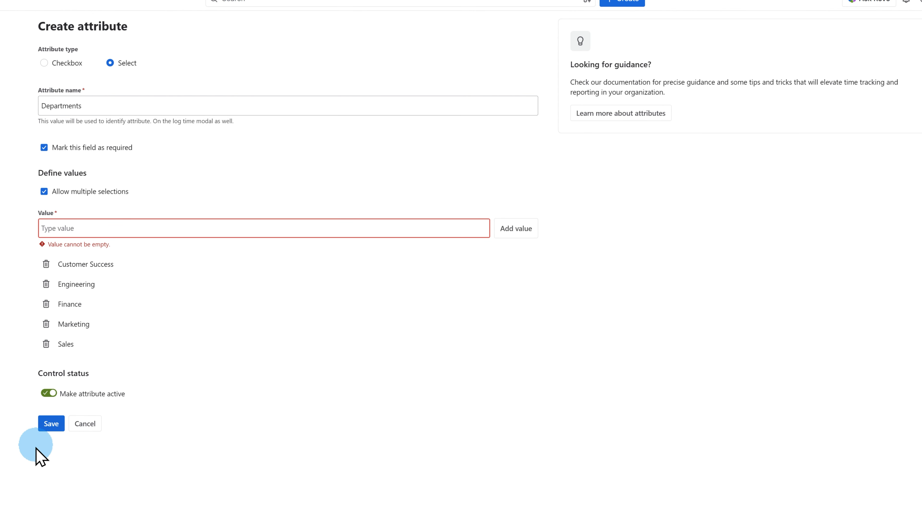
pyautogui.click(55, 427)
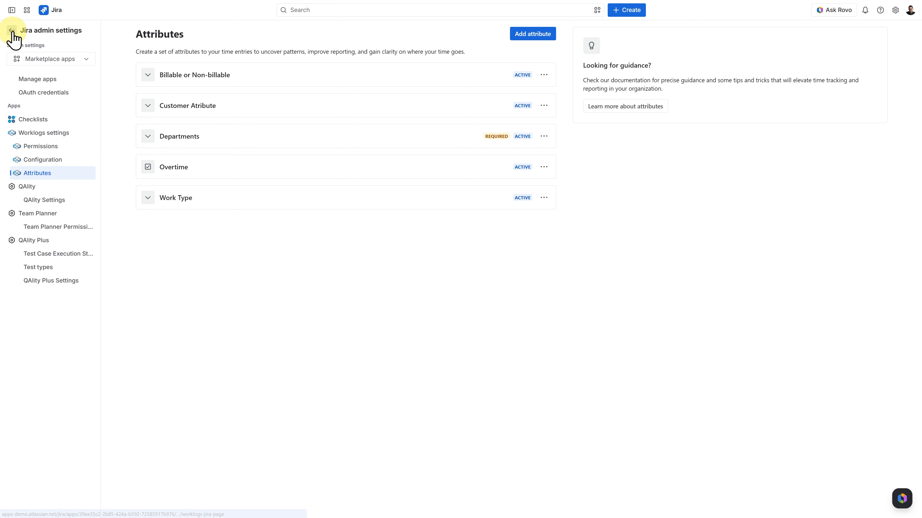
# Return to the Worklogs report and start a 01/07/2026 time entry for issue KP-288: Prepare Weekend Sale.
pyautogui.click(12, 32)
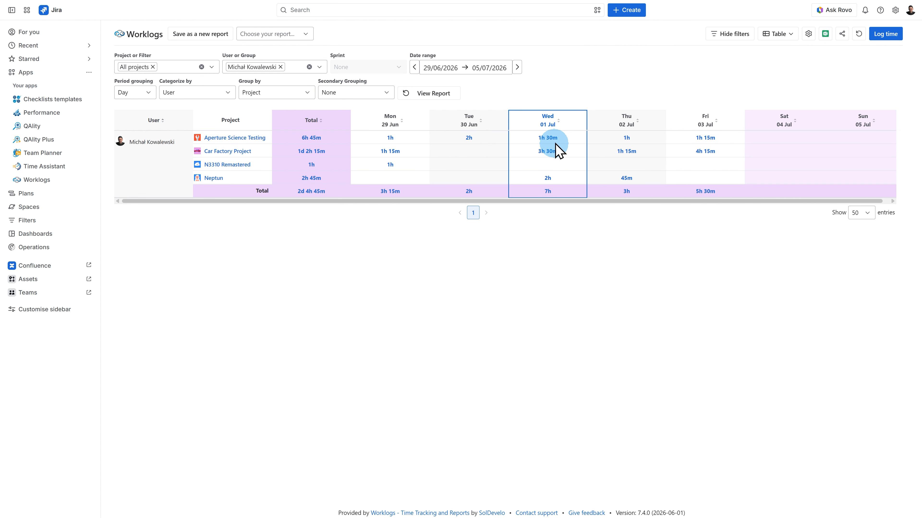
pyautogui.click(580, 123)
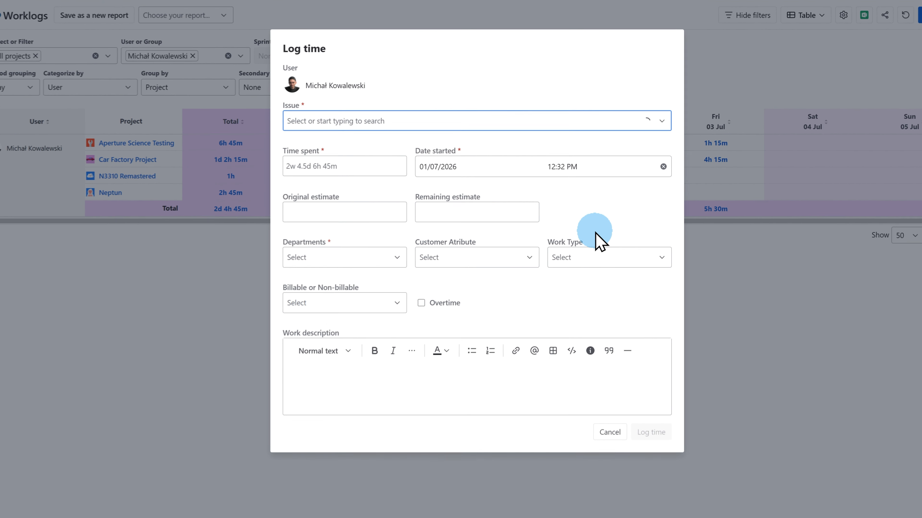
pyautogui.click(456, 121)
pyautogui.click(348, 178)
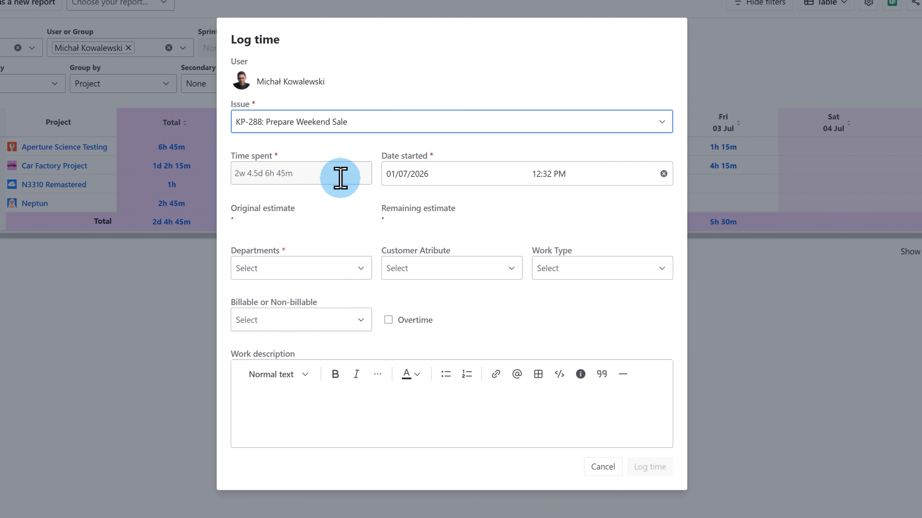
# Assign the Marketing and Engineering departments to the KP-288 time entry.
pyautogui.click(293, 279)
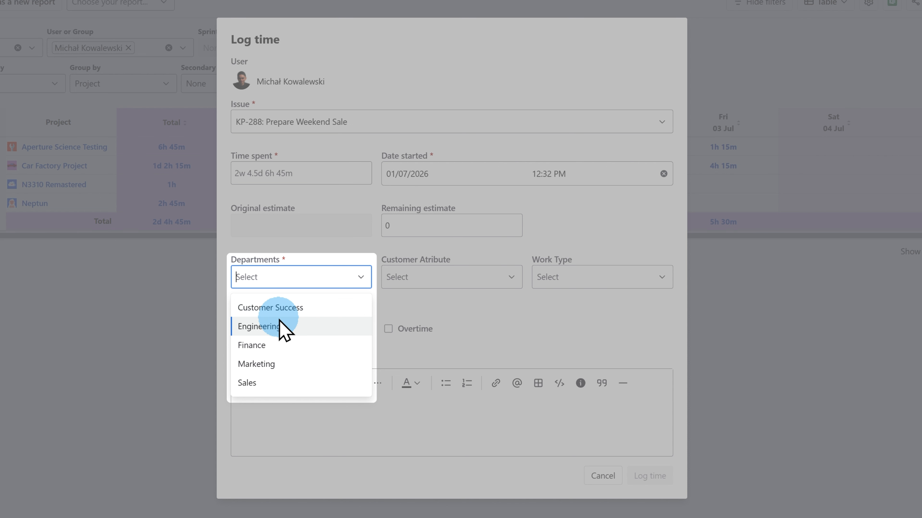
pyautogui.click(264, 364)
pyautogui.click(301, 287)
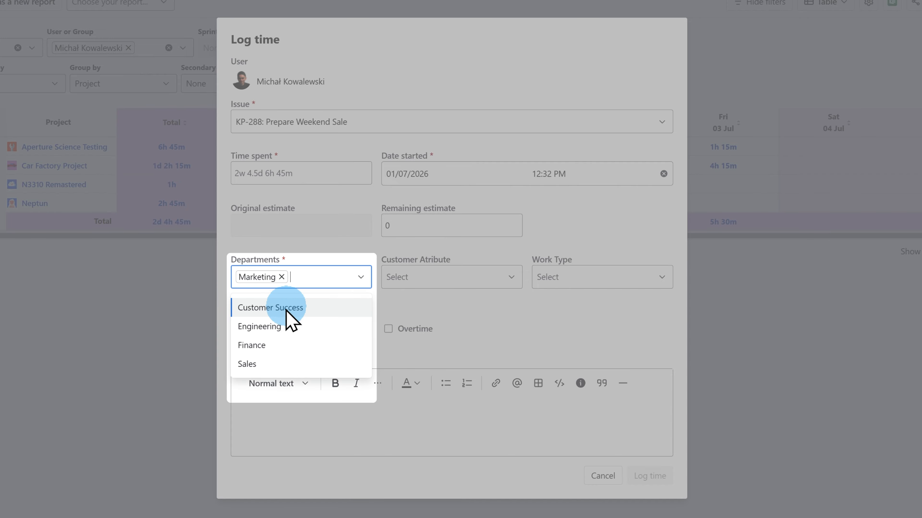
pyautogui.click(294, 325)
# Set the time spent to 1h and log the KP-288 time entry.
pyautogui.click(277, 177)
pyautogui.write('1h')
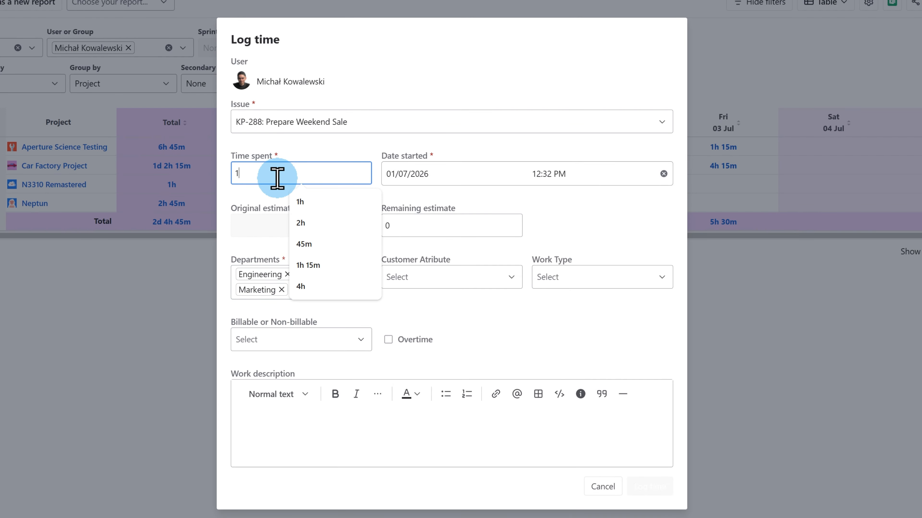
pyautogui.click(505, 368)
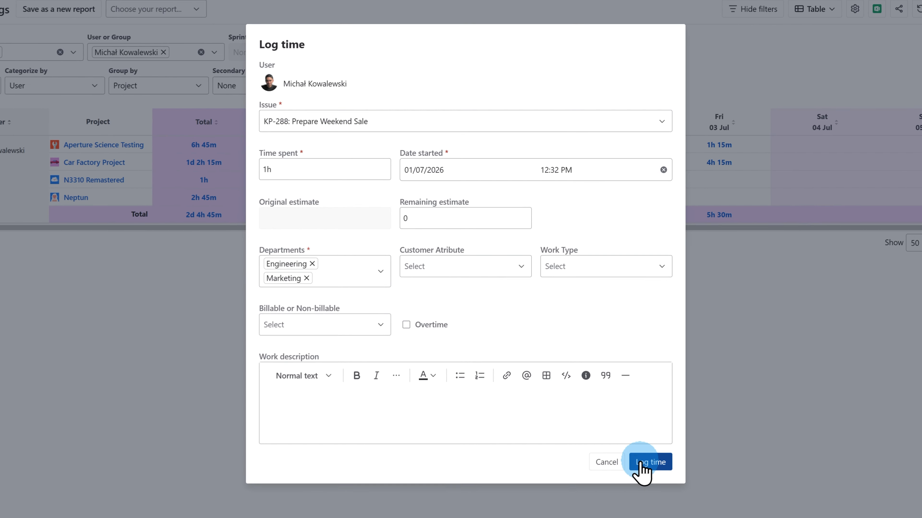
pyautogui.click(650, 487)
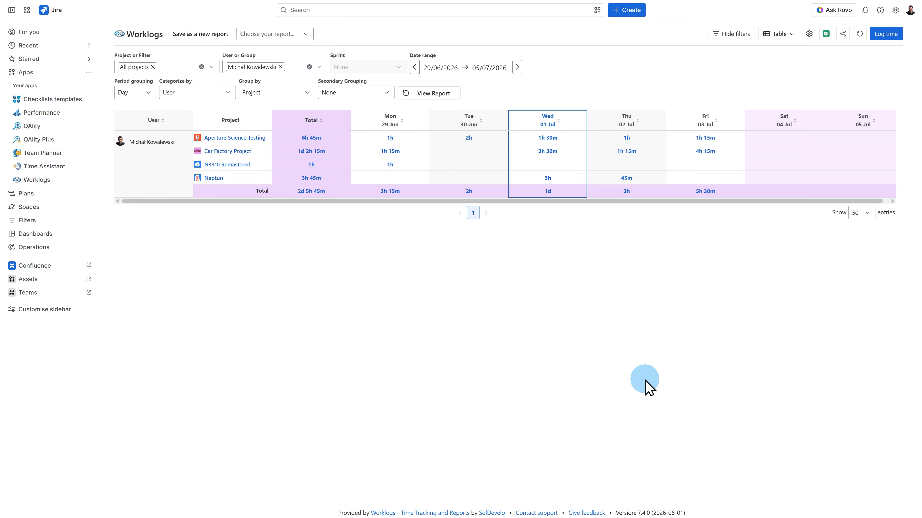
# Generate the report categorized by None (issues), grouped by Billable or Non-billable, with Customer Atribute as secondary grouping.
pyautogui.click(344, 95)
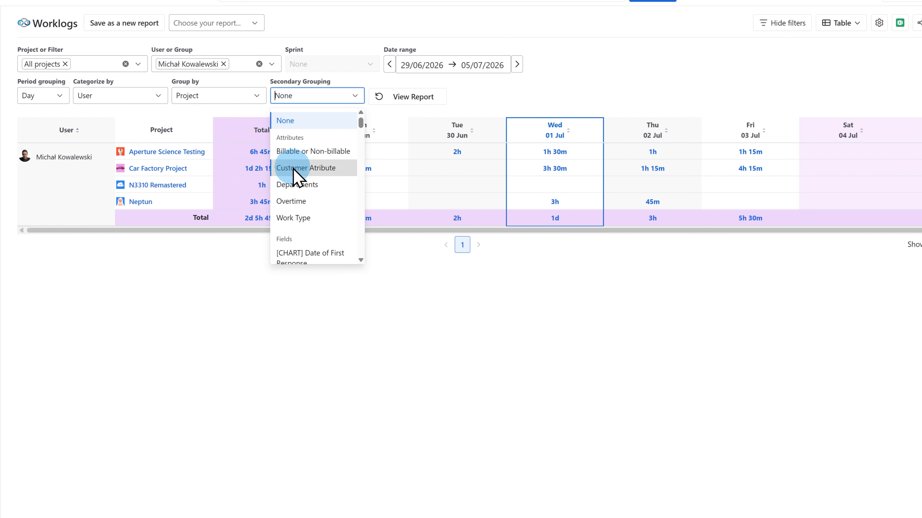
pyautogui.click(296, 168)
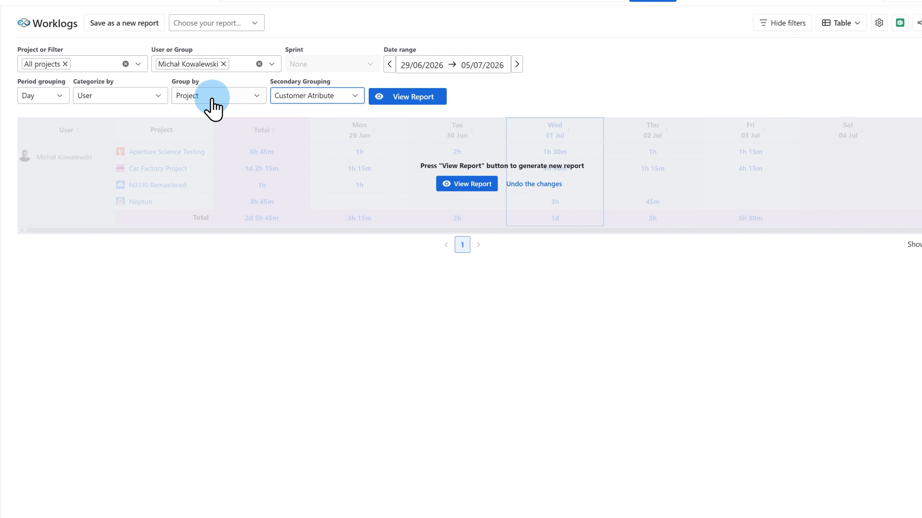
pyautogui.click(214, 98)
pyautogui.click(215, 151)
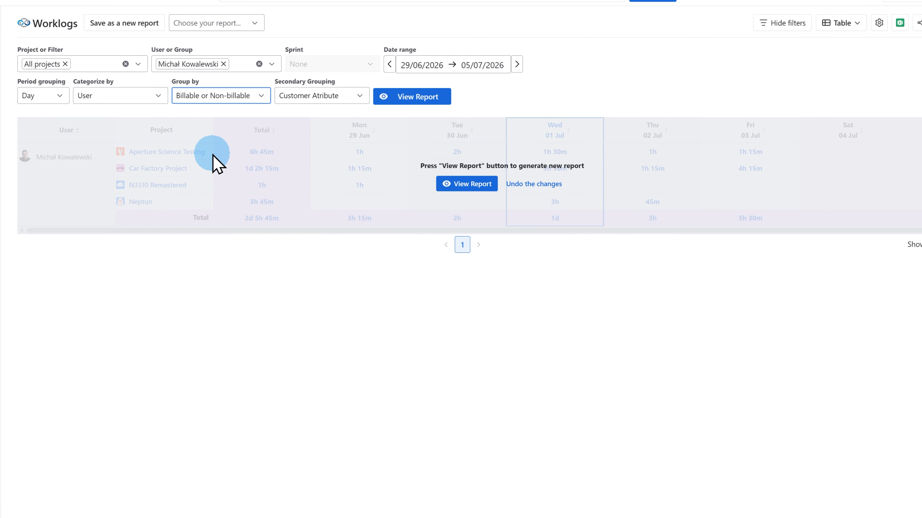
pyautogui.click(125, 102)
pyautogui.write('iss')
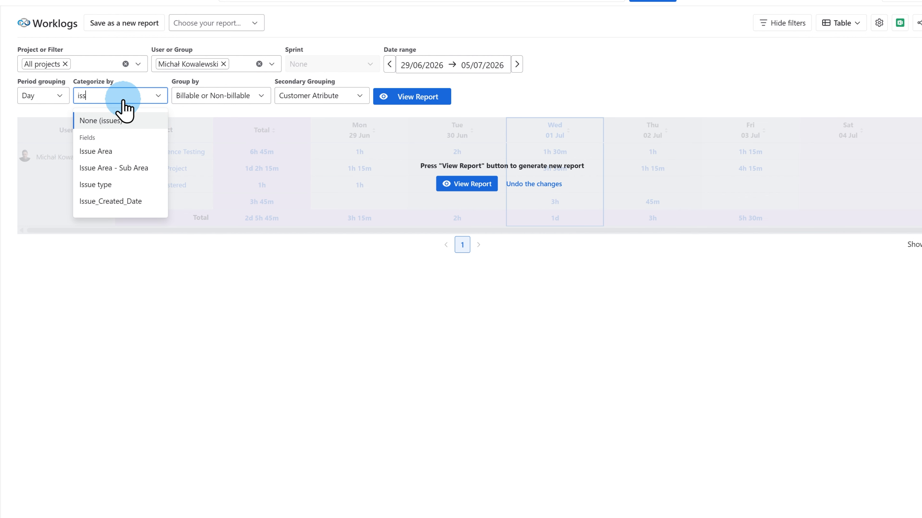
pyautogui.click(118, 120)
pyautogui.click(377, 97)
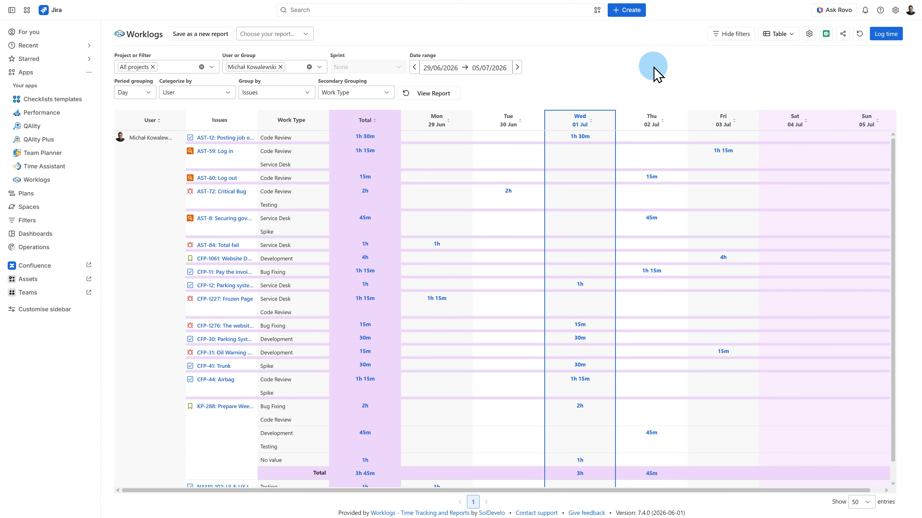
# Add the Departments attribute to the exported fields and export the report's latest data.
pyautogui.click(826, 33)
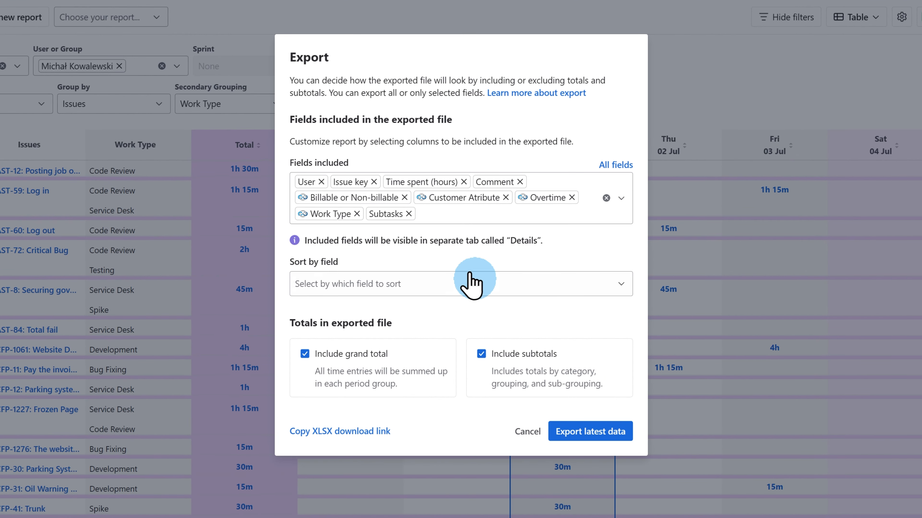
pyautogui.click(426, 214)
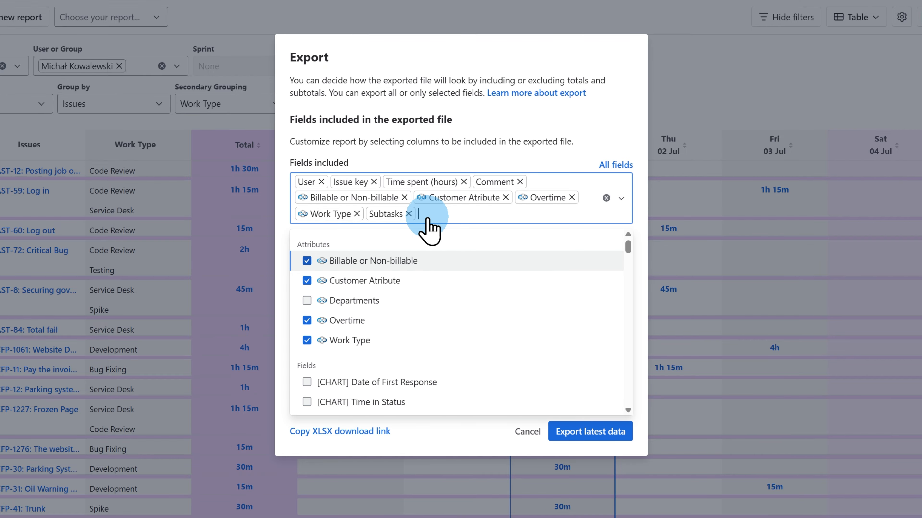
pyautogui.click(352, 300)
pyautogui.click(561, 165)
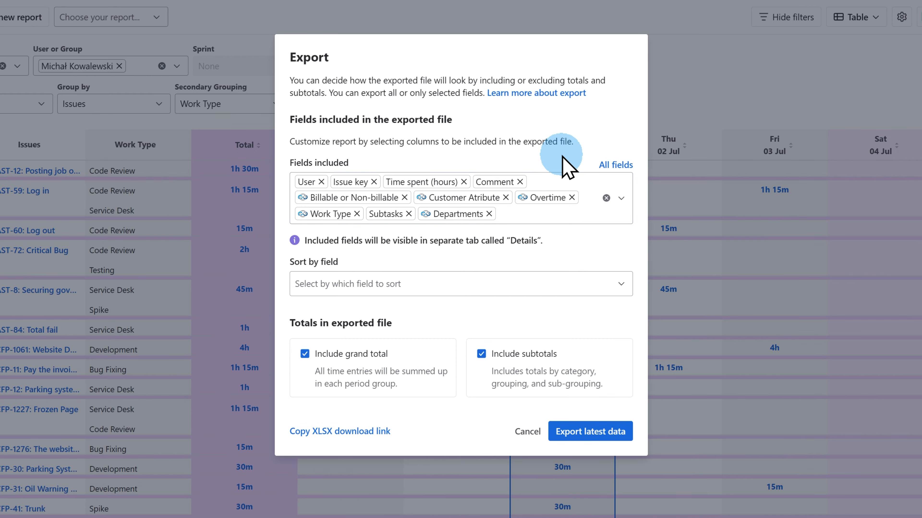
pyautogui.click(570, 440)
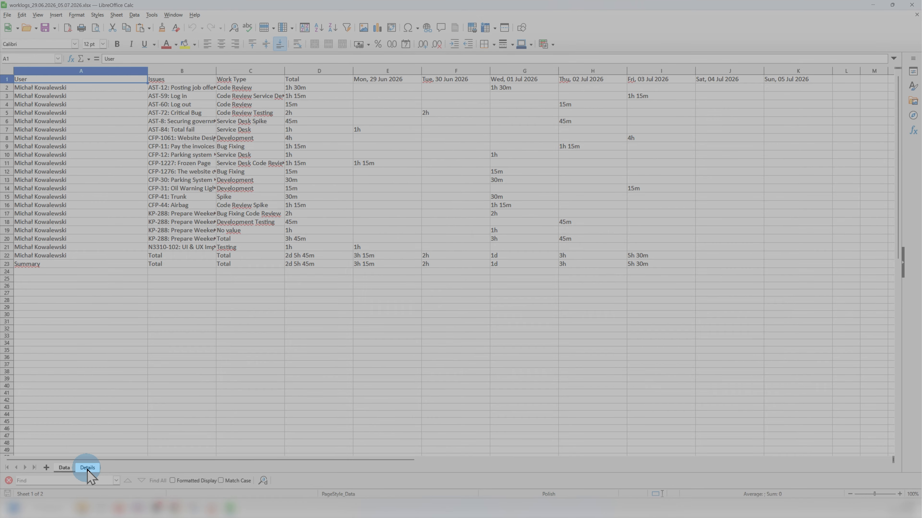
# Examine the attribute columns on the Details sheet of the exported workbook in LibreOffice Calc.
pyautogui.click(87, 469)
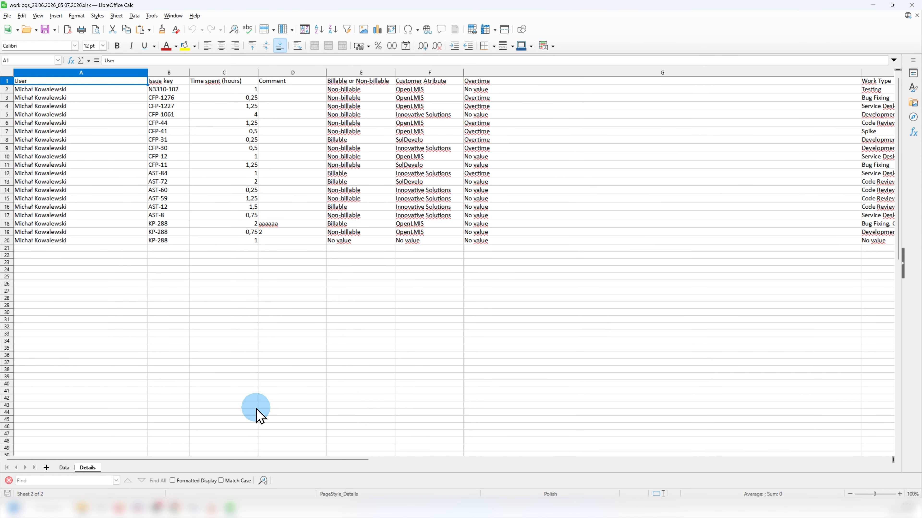
pyautogui.moveTo(243, 463); pyautogui.dragTo(234, 481)
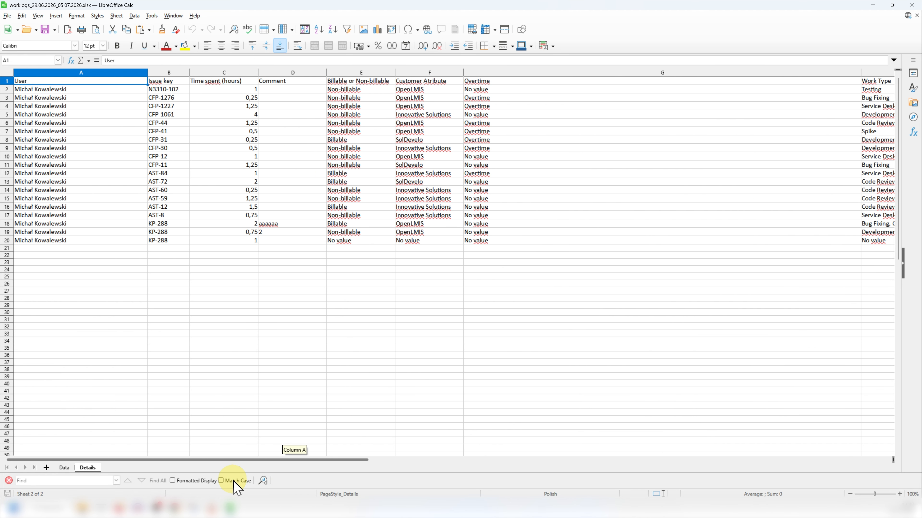